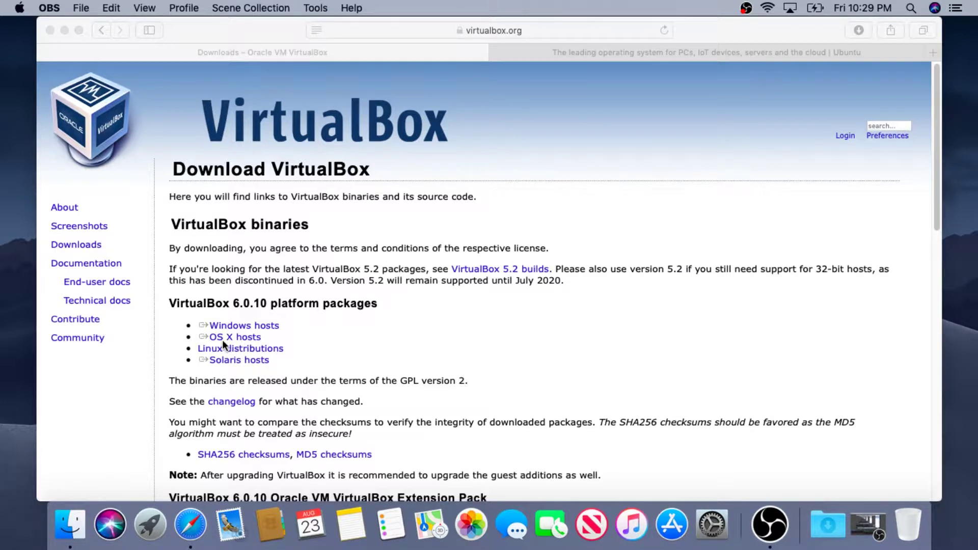
Download VirtualBox for OS X hosts and the Ubuntu Desktop 19.04 image
click(256, 338)
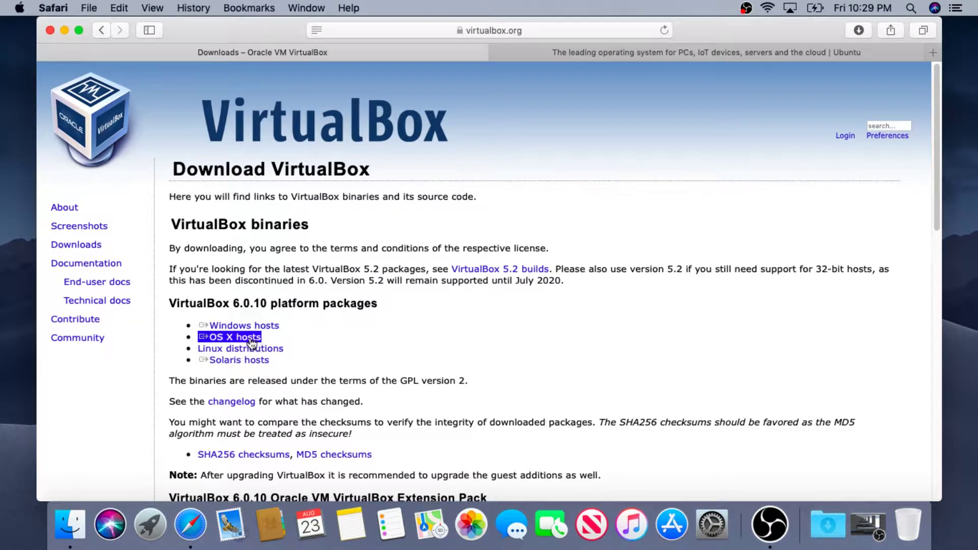
click(663, 54)
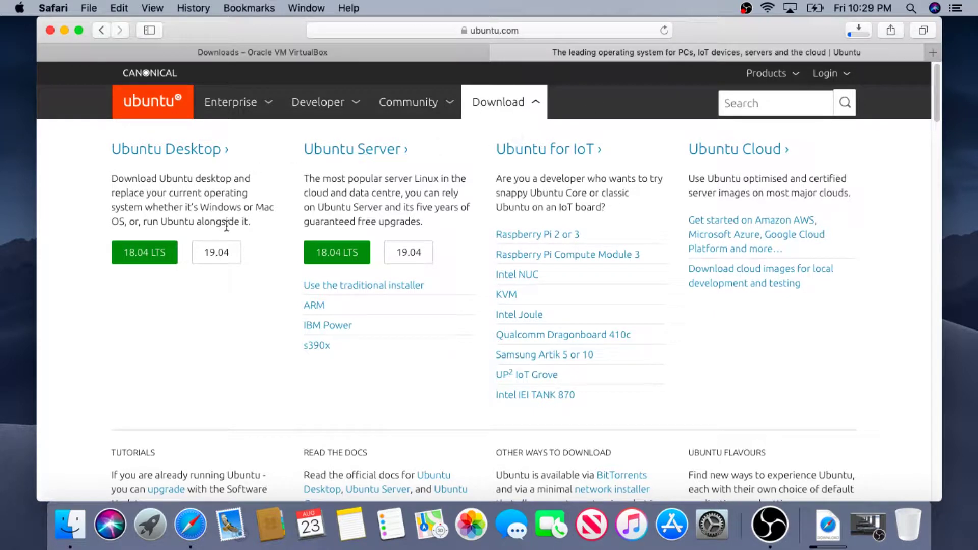
click(217, 253)
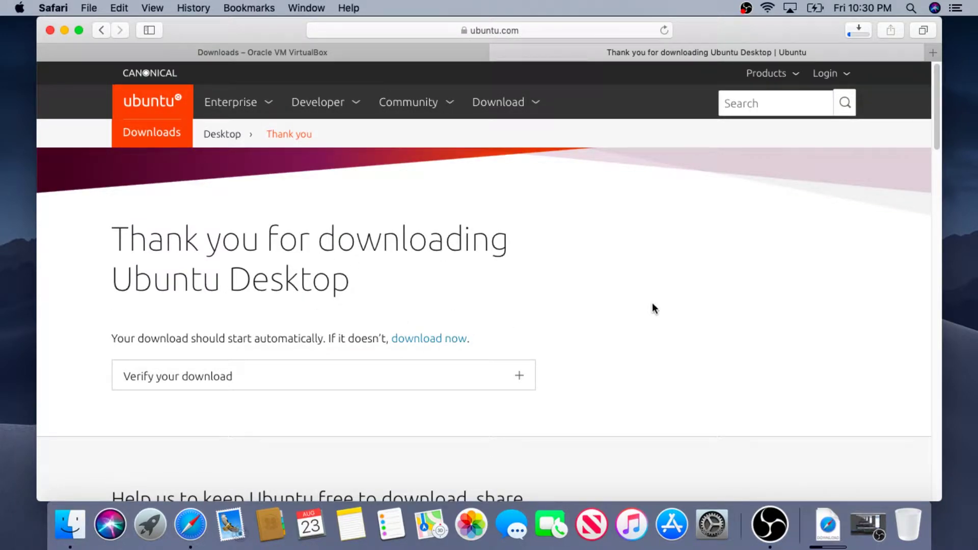
Open the downloaded VirtualBox disk image from the Downloads stack
click(828, 525)
click(828, 525)
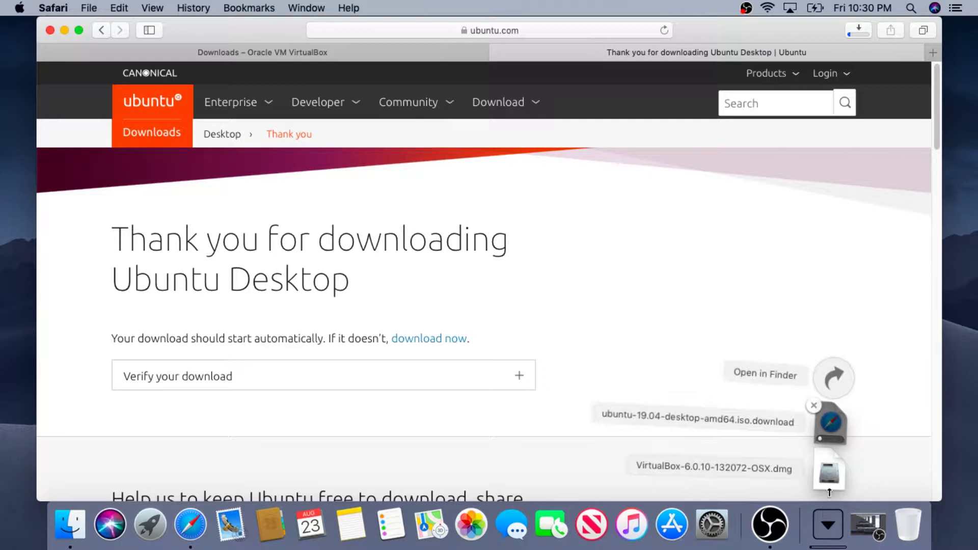
click(830, 475)
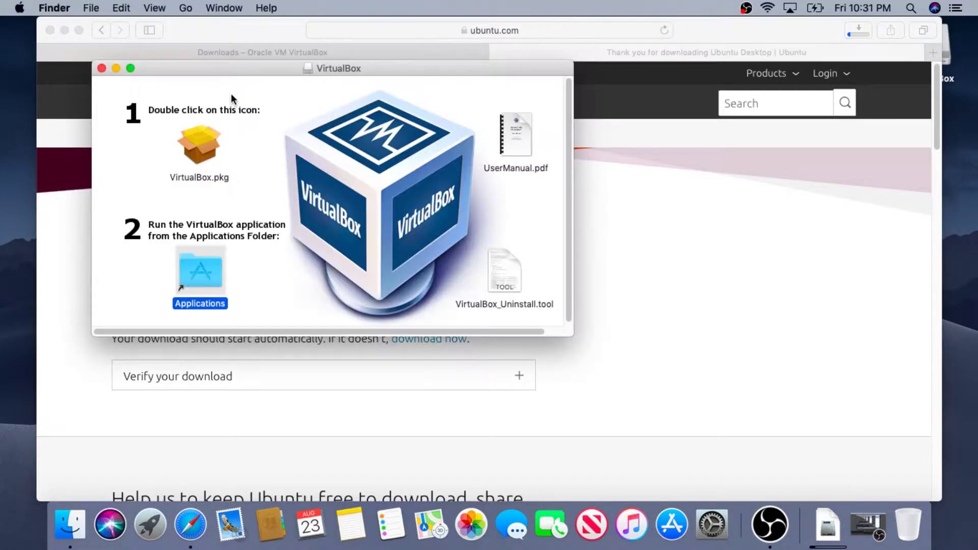
Run the VirtualBox.pkg standard install on Mac HD, authorising with the admin password
double_click(201, 148)
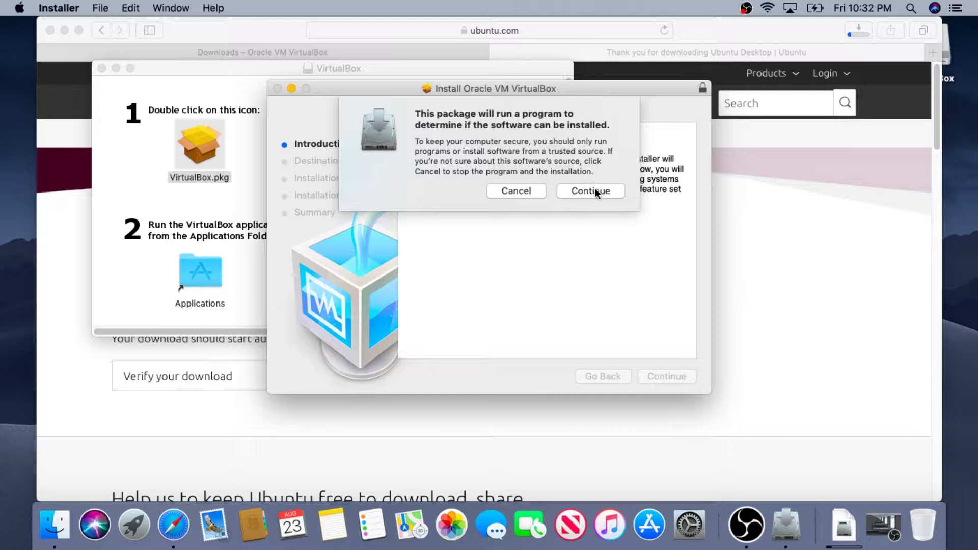
click(596, 191)
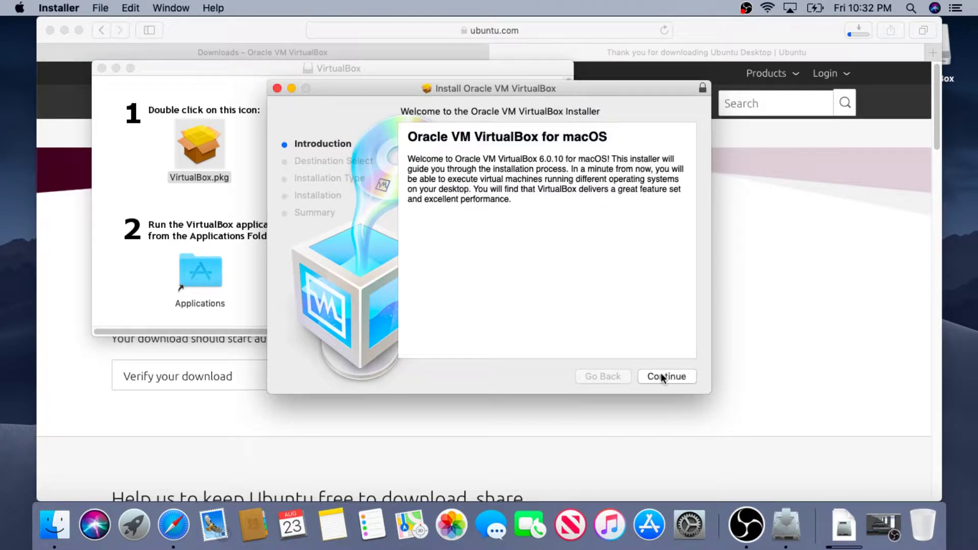
click(661, 373)
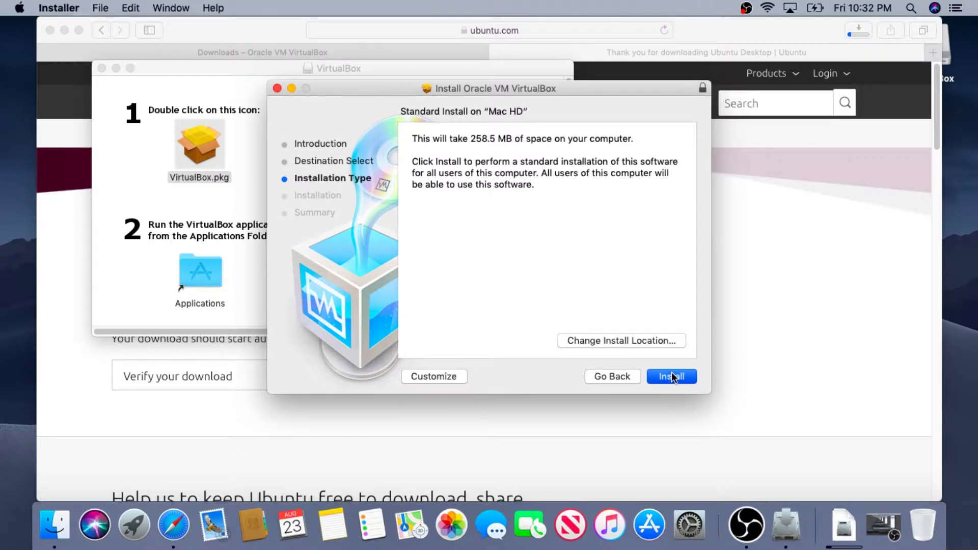
click(672, 373)
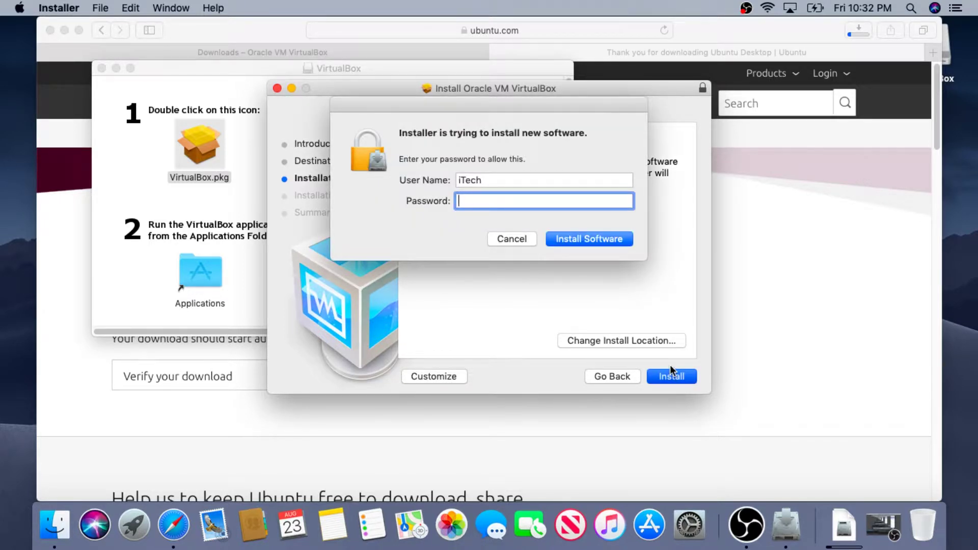
text(•••••••••)
key(Return)
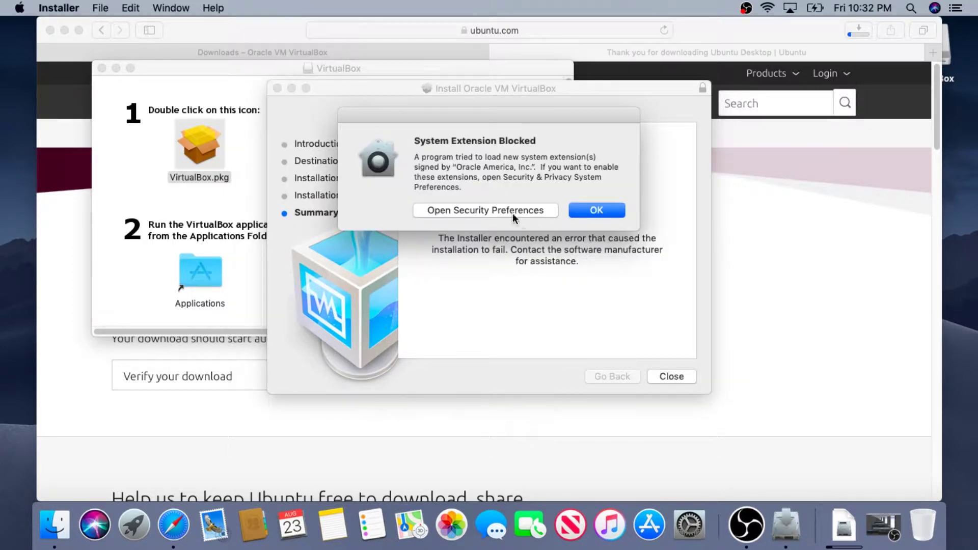
Allow Oracle America, Inc.'s blocked system software in Security & Privacy
click(508, 211)
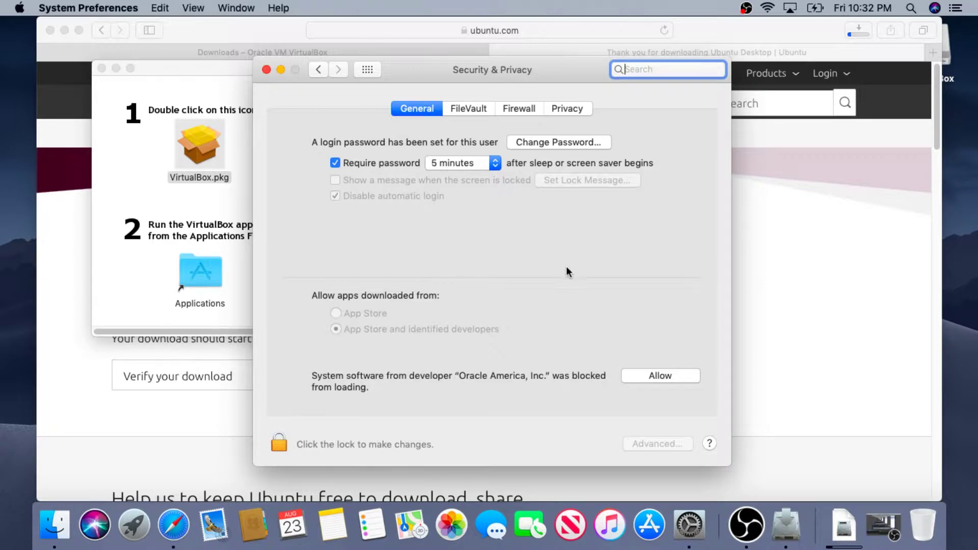
click(654, 375)
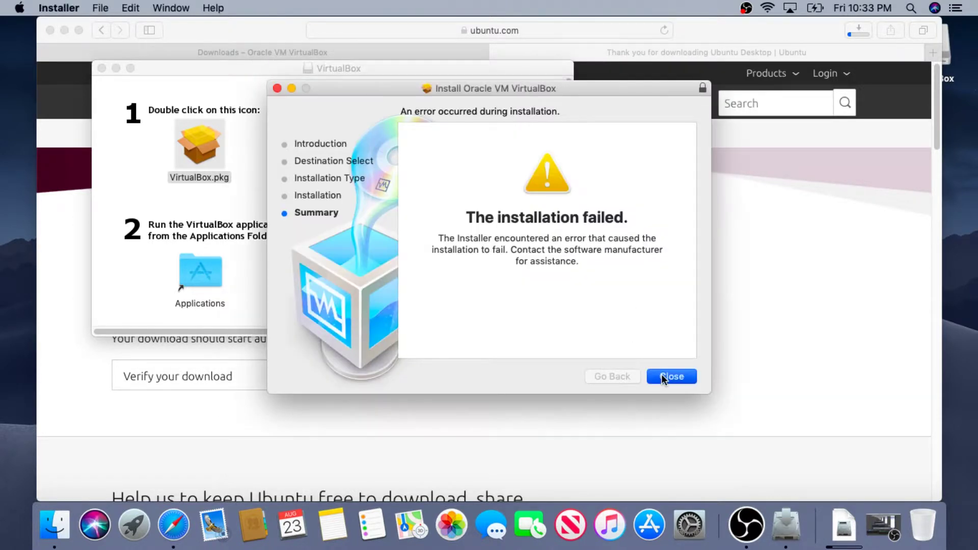
Dismiss the failed install, keep the package, and relaunch the VirtualBox installer
click(663, 378)
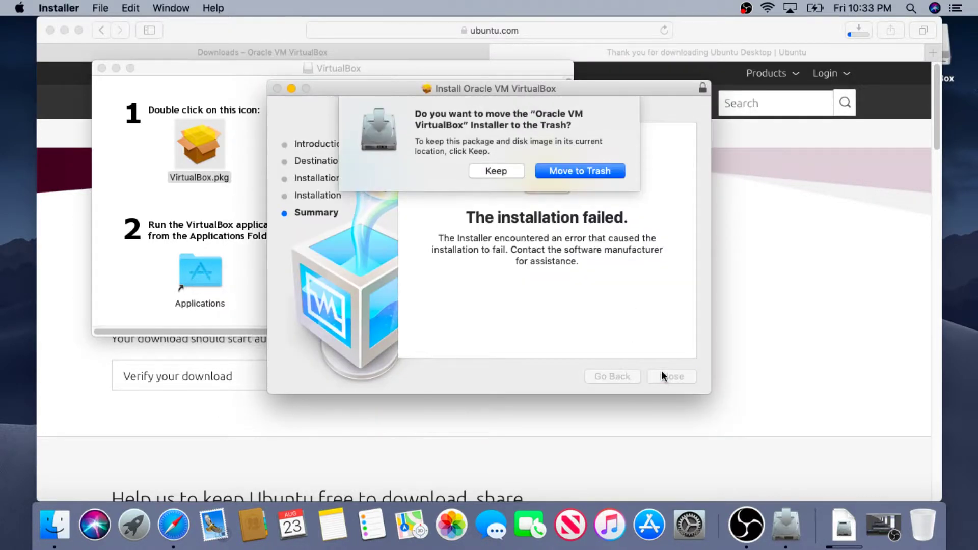
click(496, 170)
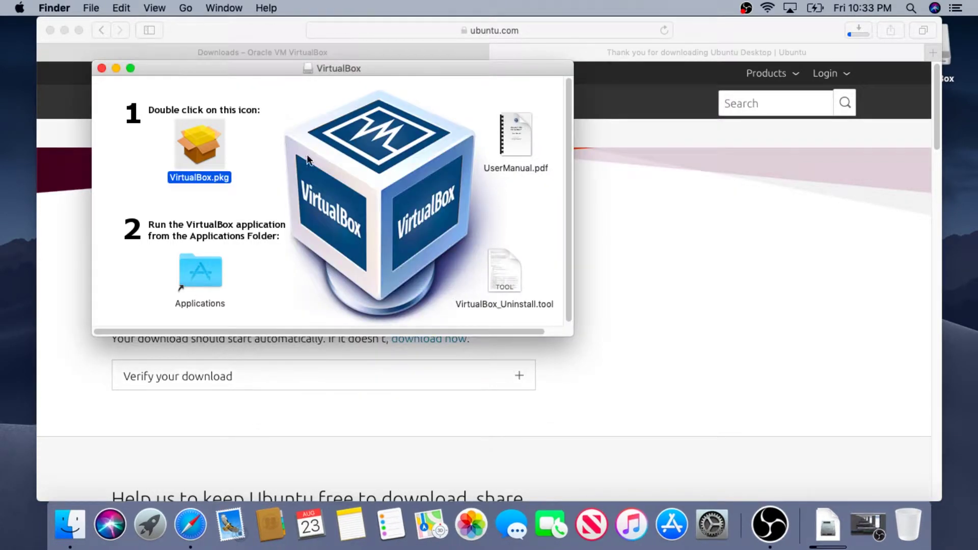
double_click(199, 145)
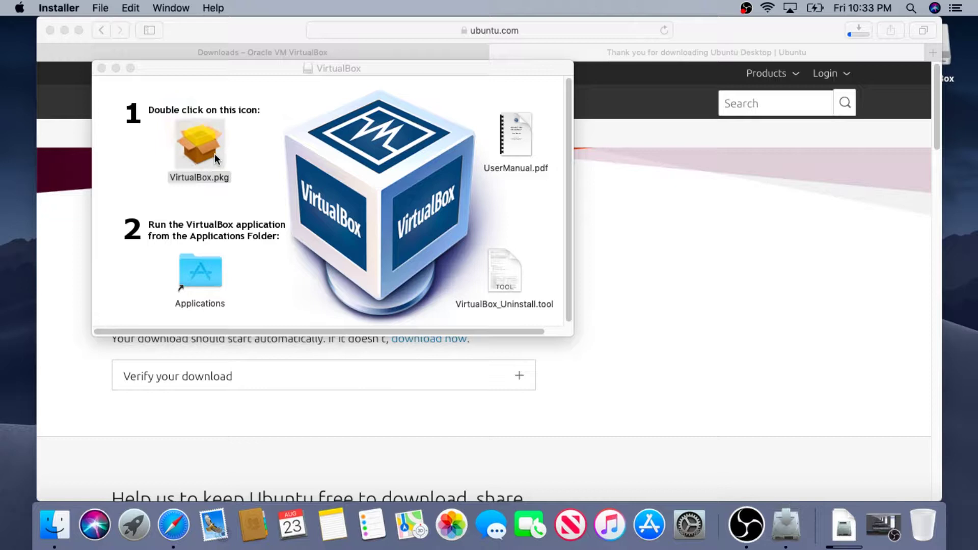
click(590, 190)
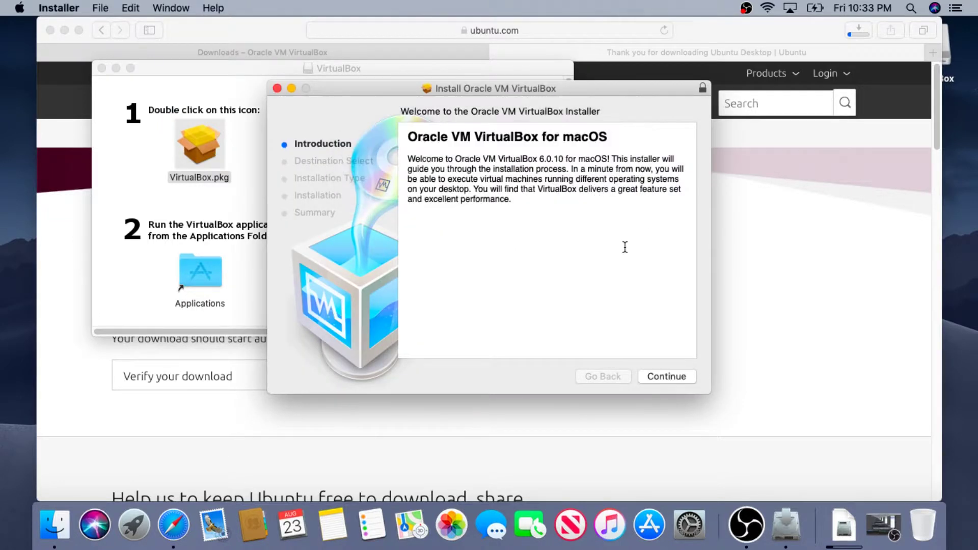
Complete the VirtualBox installation on Mac HD and move the installer package to the Trash
click(658, 377)
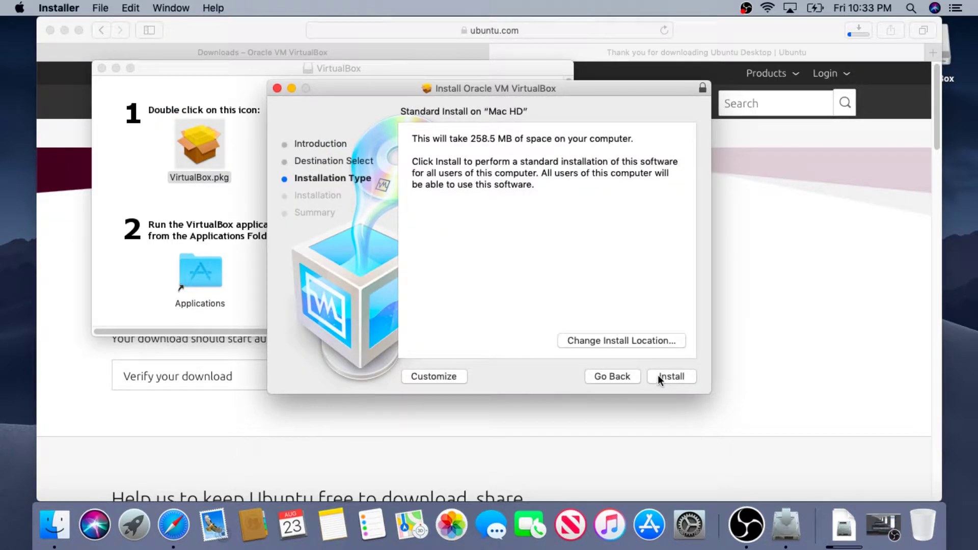
click(662, 375)
text(password)
key(Return)
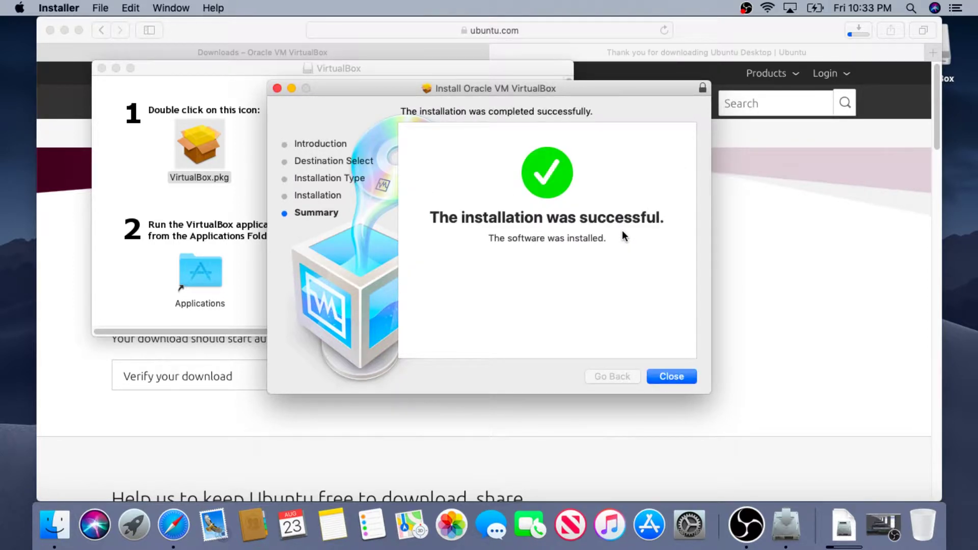
click(671, 377)
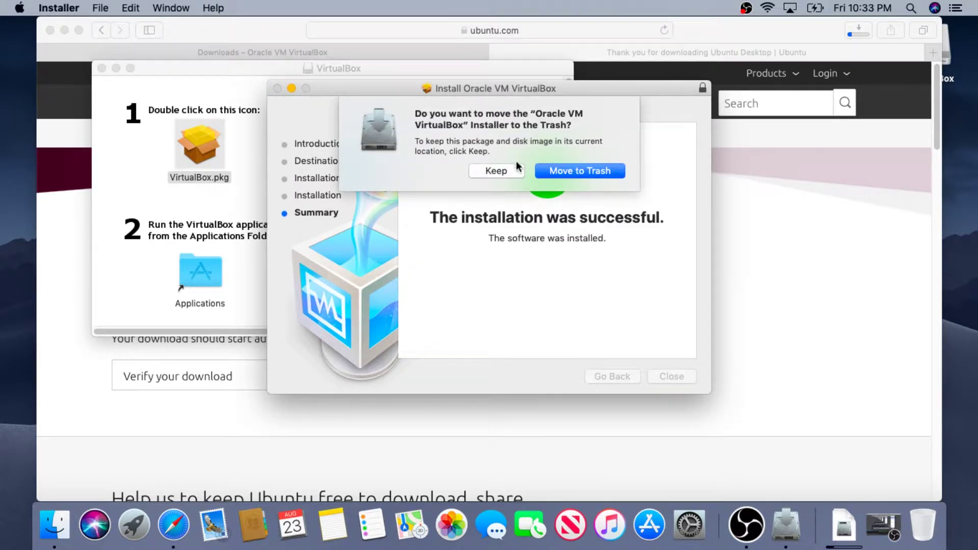
click(579, 167)
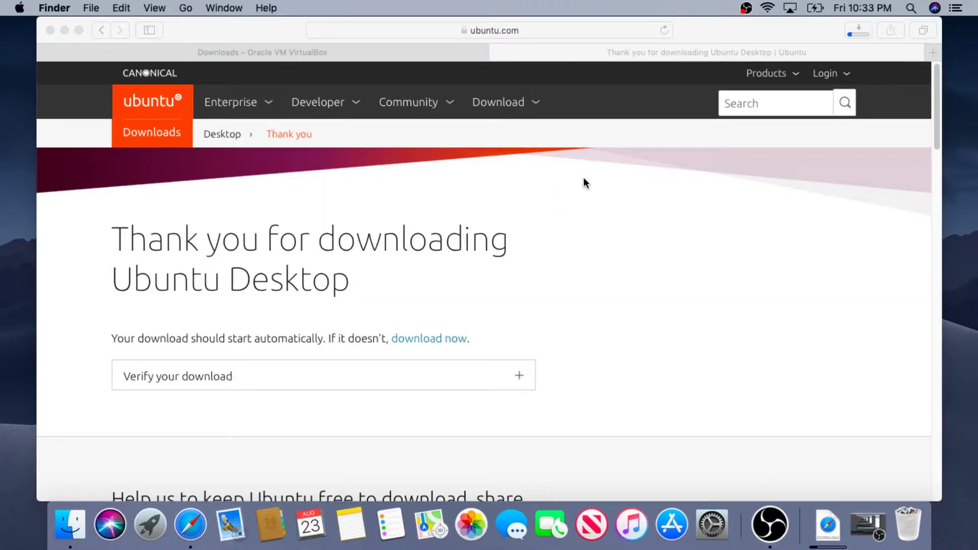
Launch VirtualBox from Finder's Applications folder via the Go menu
click(185, 8)
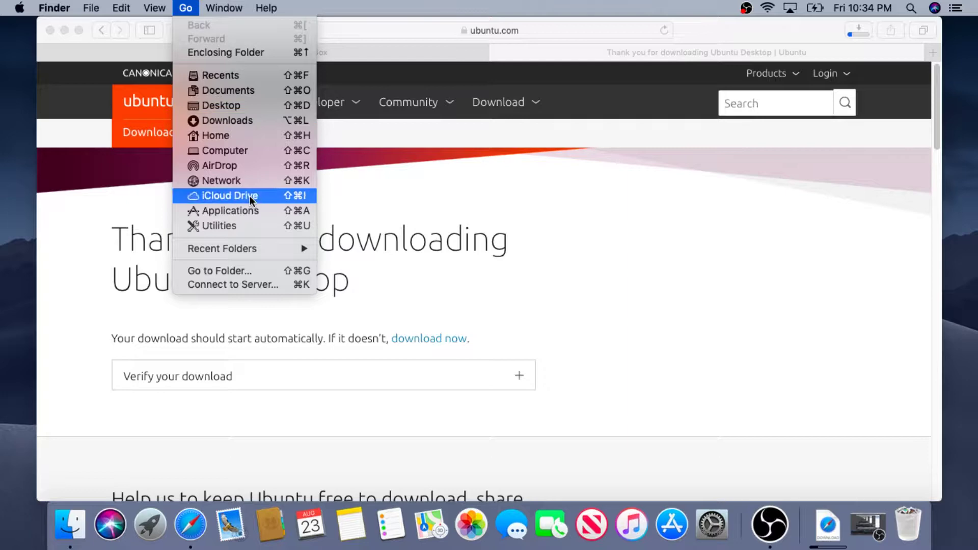
click(247, 210)
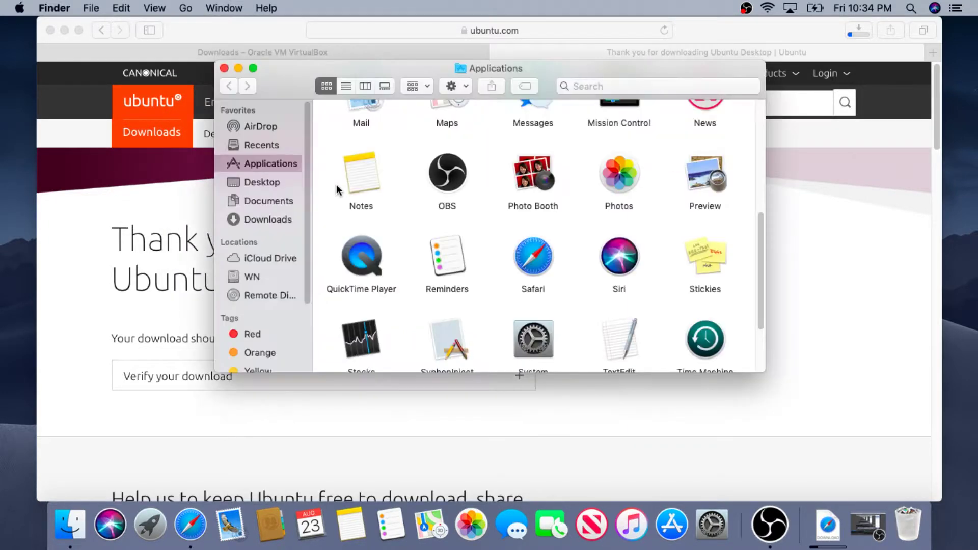
scroll(599, 238, up, 2)
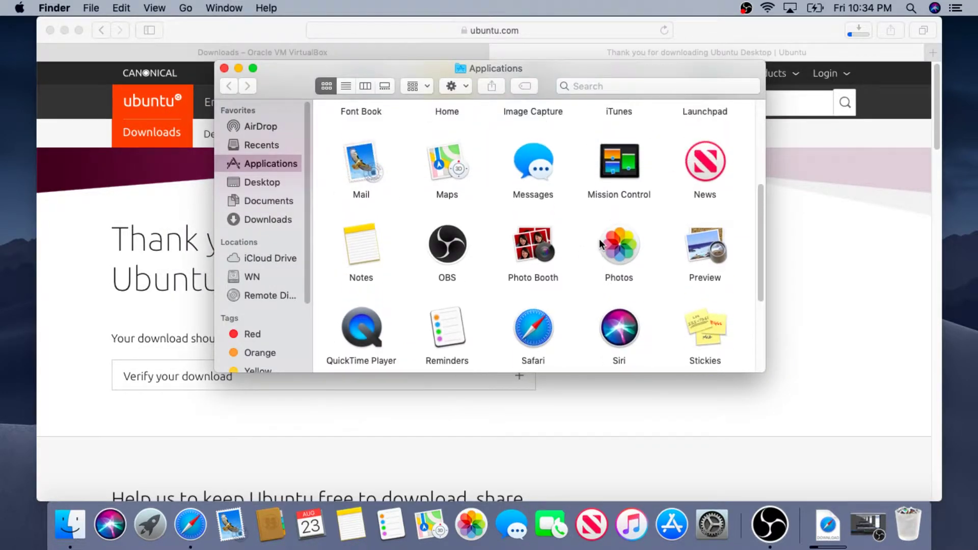
scroll(599, 243, down, 5)
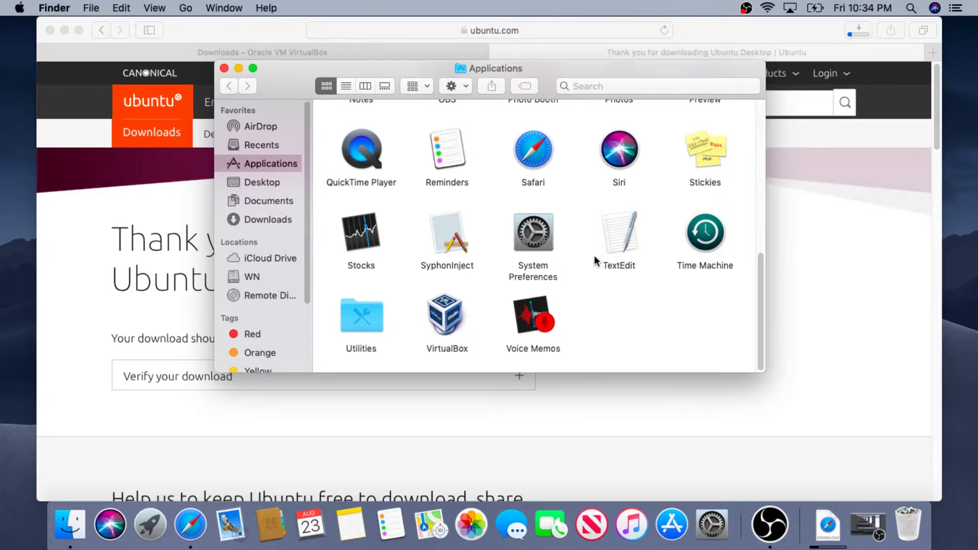
click(444, 312)
double_click(445, 314)
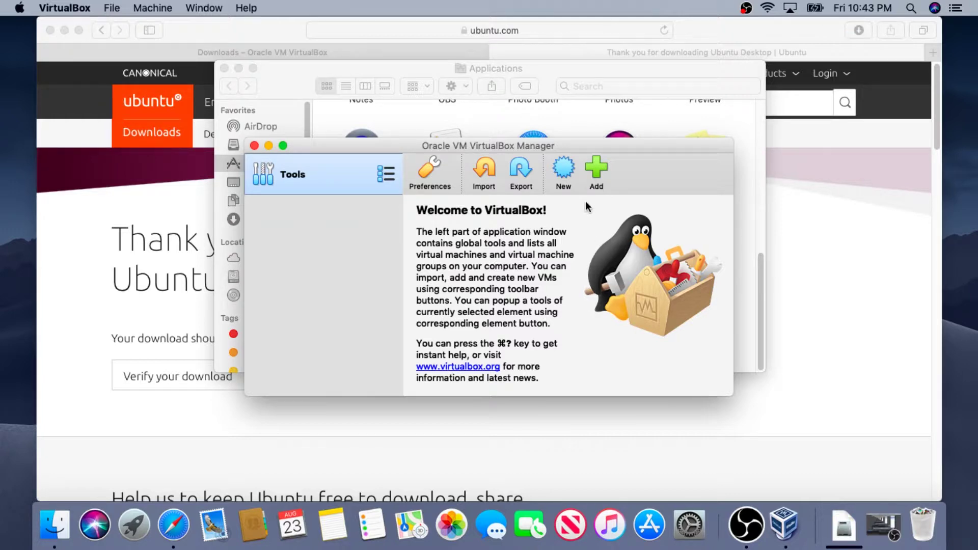
Start a new Ubuntu (64-bit) virtual machine with 4096 MB of memory
click(569, 174)
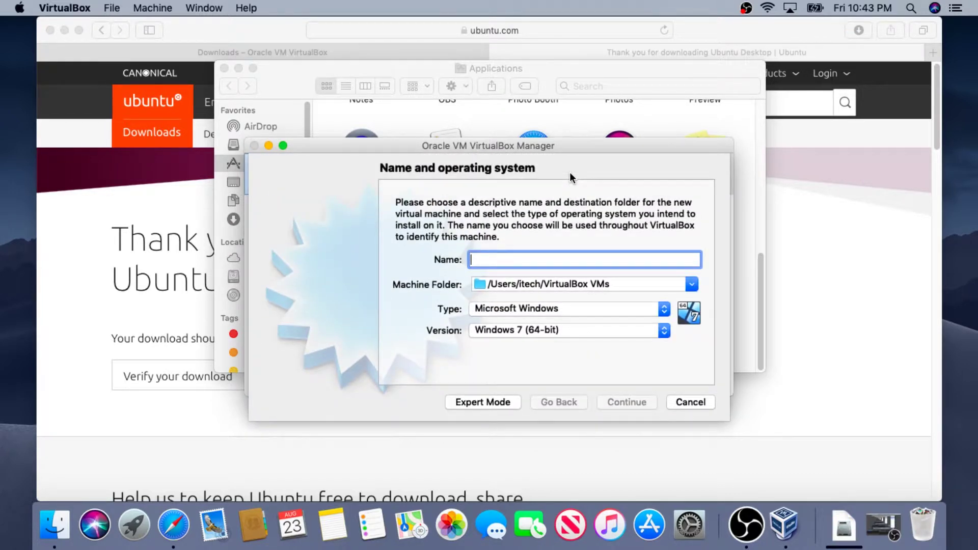
text(U)
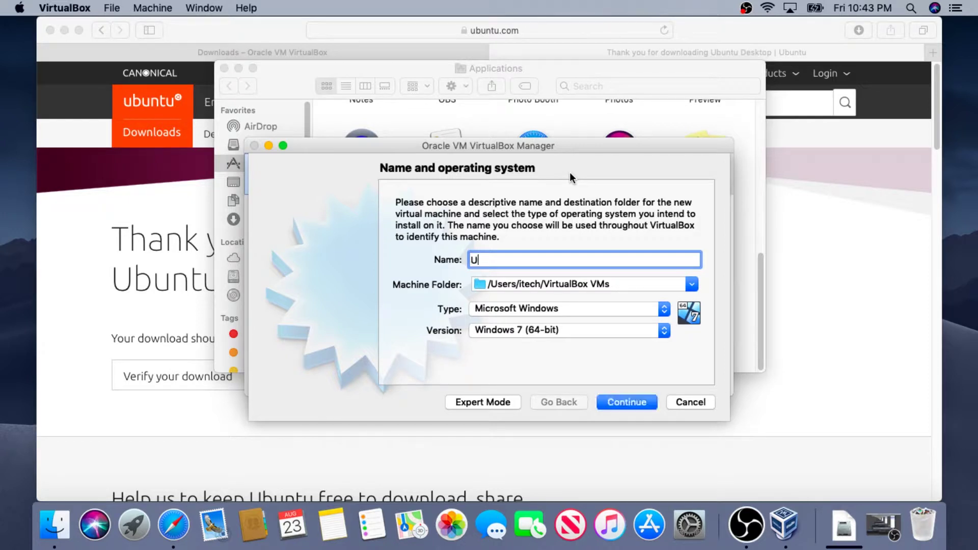
text(buntu)
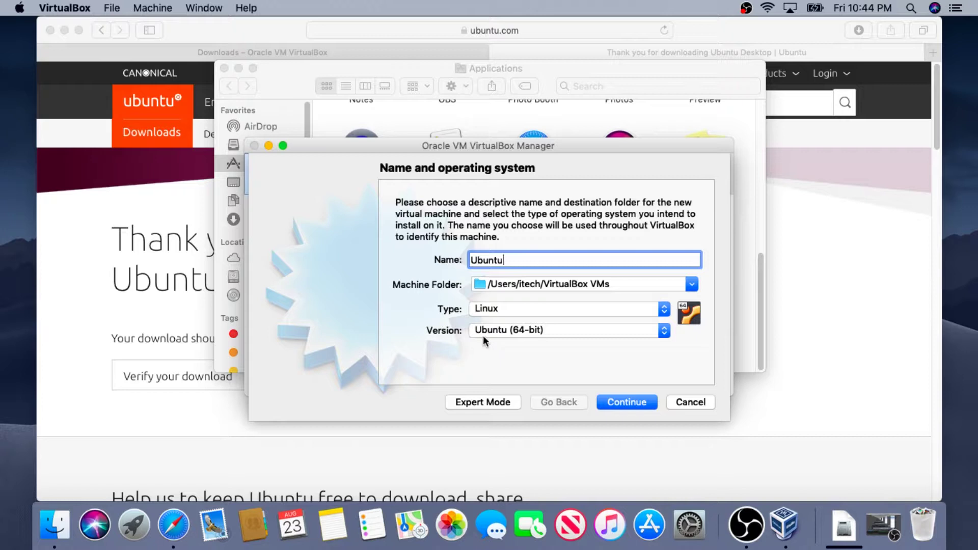
click(627, 400)
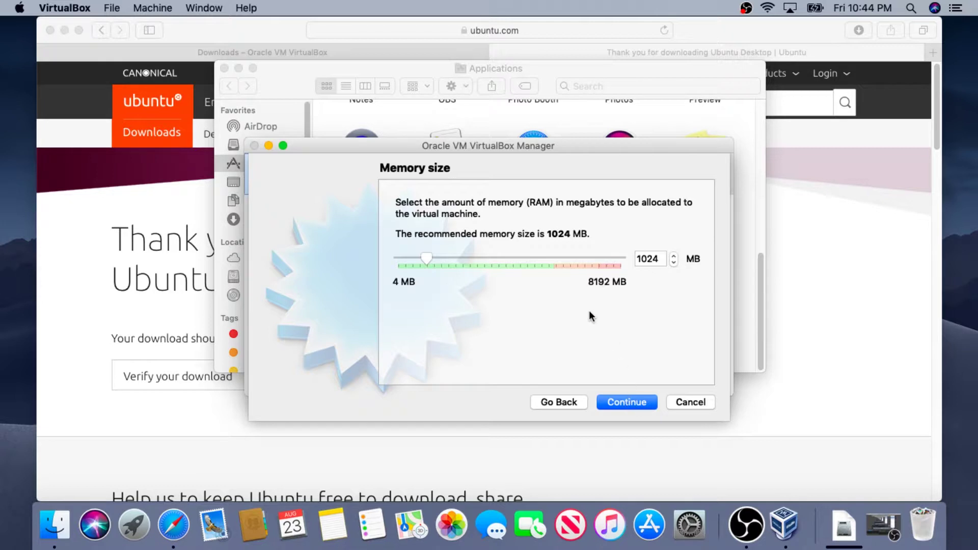
drag(425, 262, 510, 274)
click(629, 402)
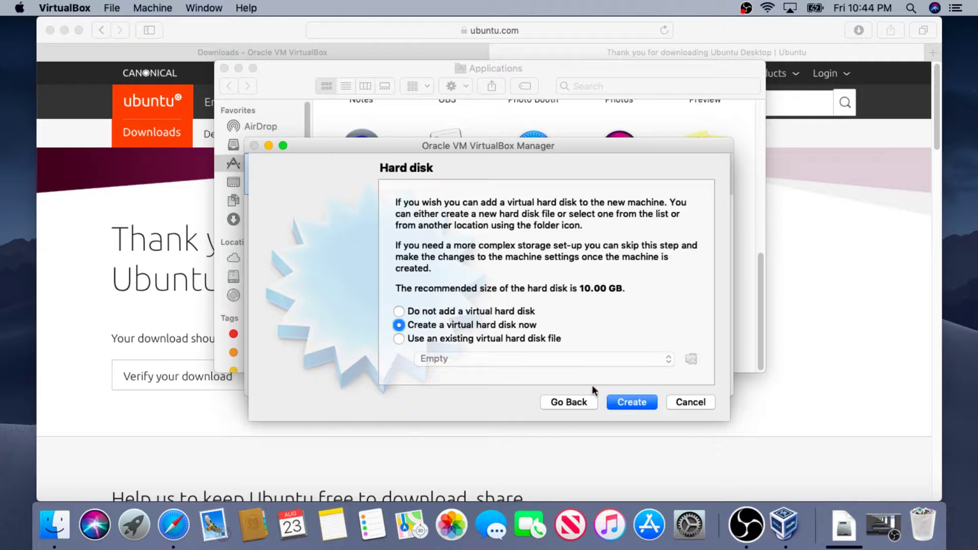
Give the machine a new 50 GB VDI hard disk and create it
click(632, 403)
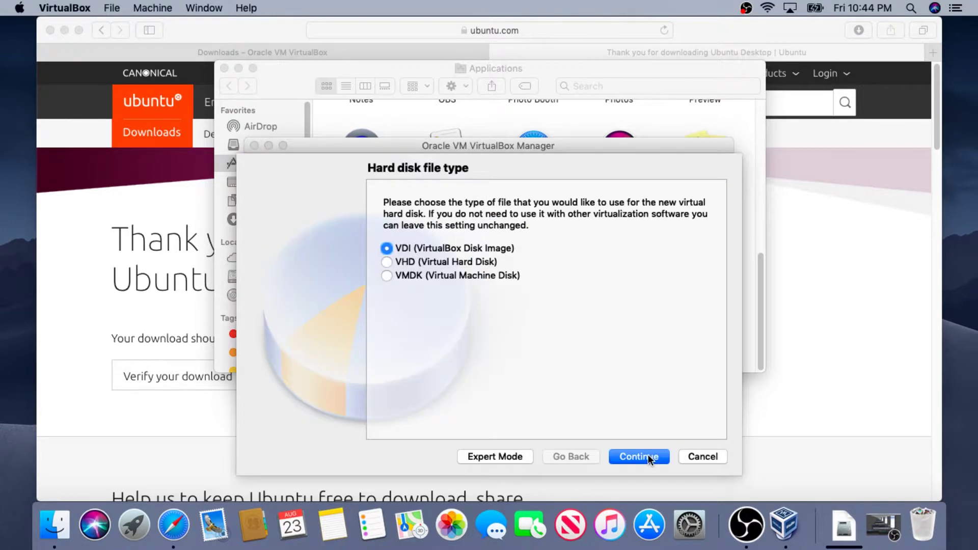
click(645, 456)
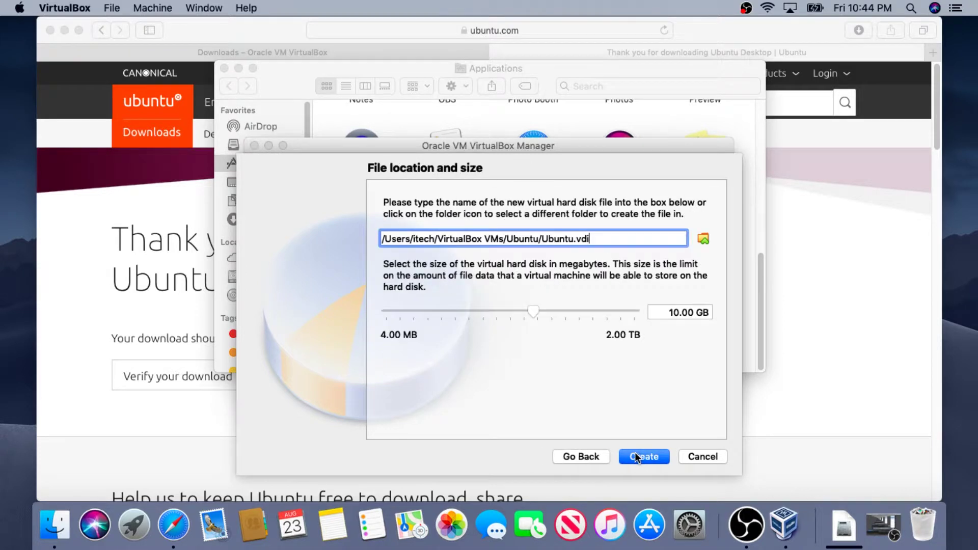
drag(532, 312, 561, 312)
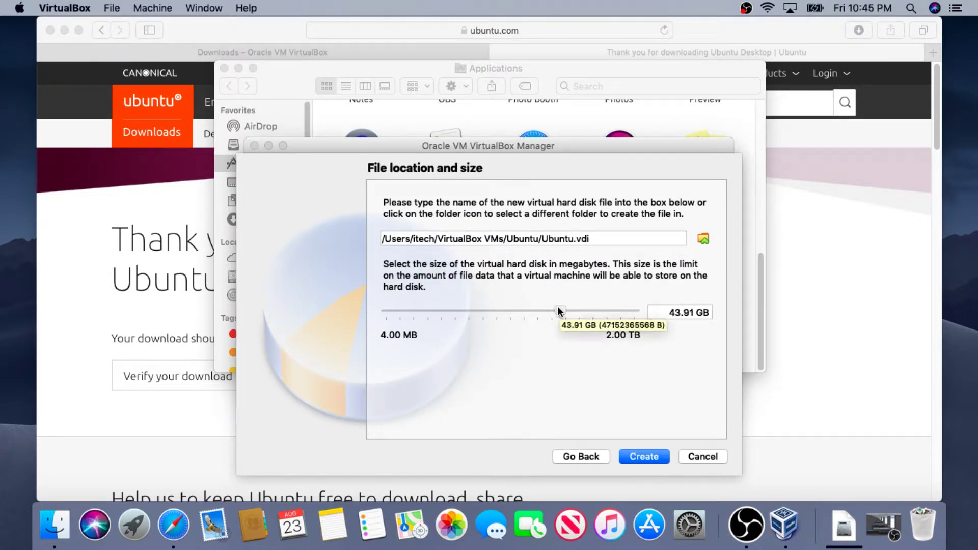
triple_click(688, 312)
text(50GB)
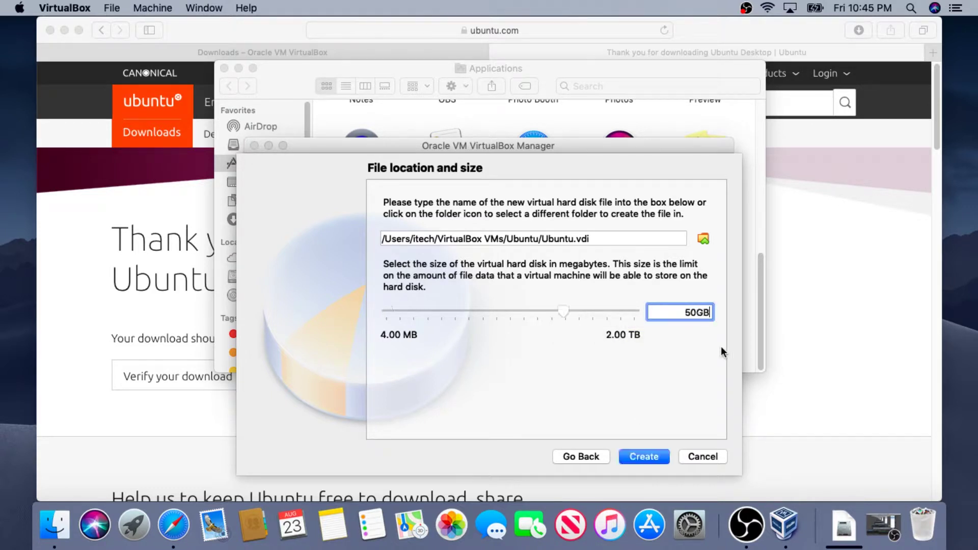
click(644, 457)
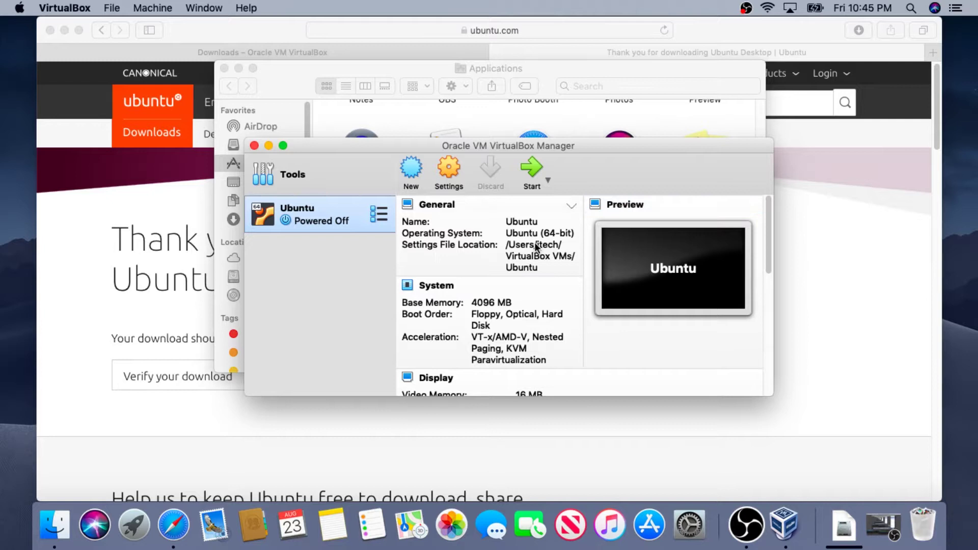
Start the Ubuntu VM from ubuntu-19.04-desktop-amd64.iso in Downloads, allowing calendar access
click(535, 170)
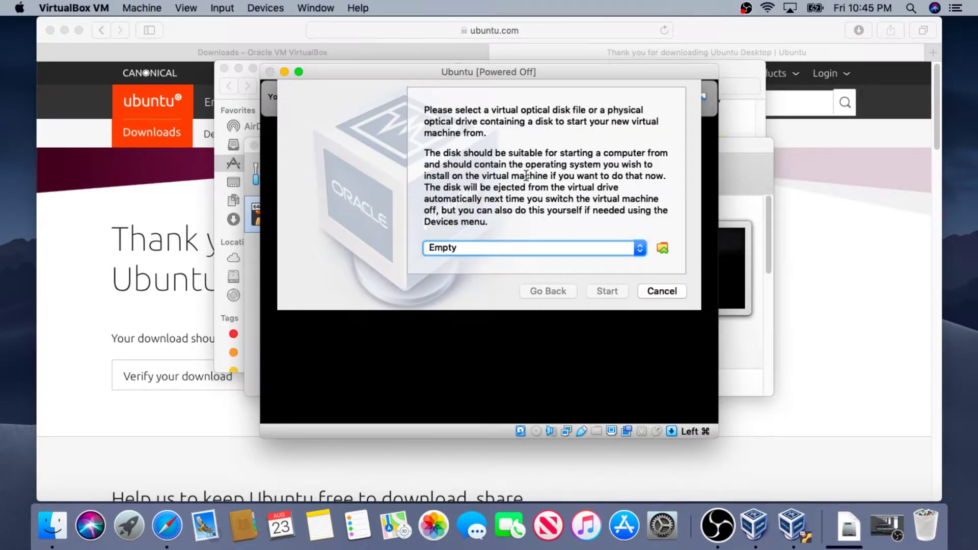
click(663, 249)
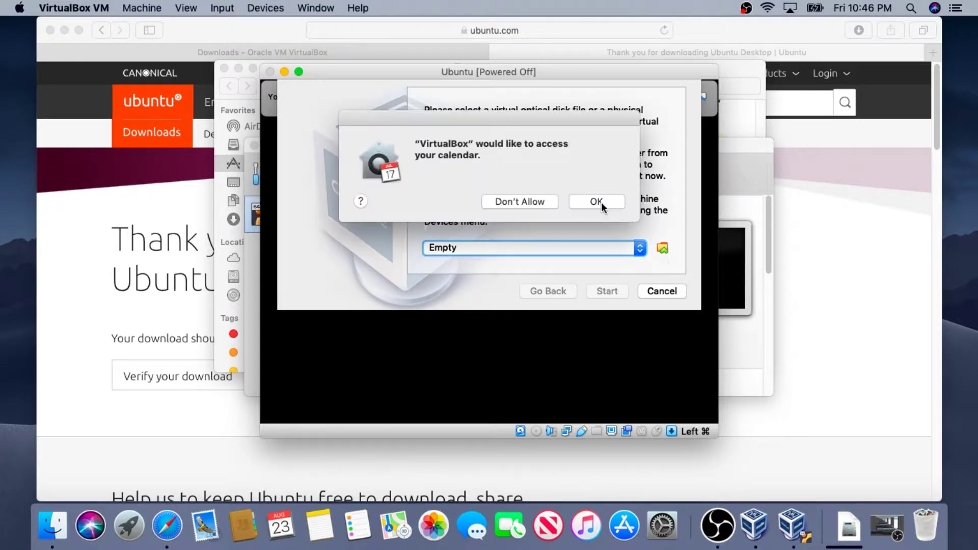
click(603, 203)
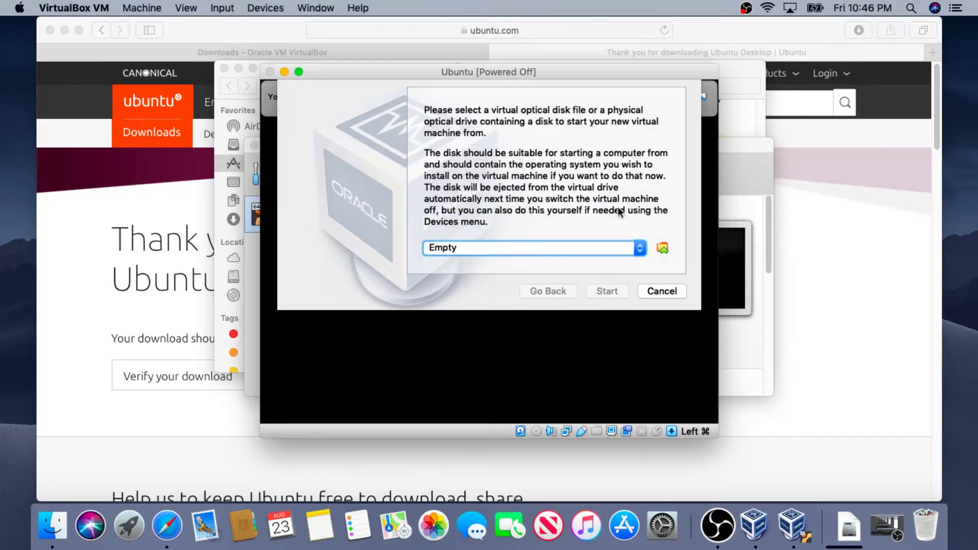
click(420, 141)
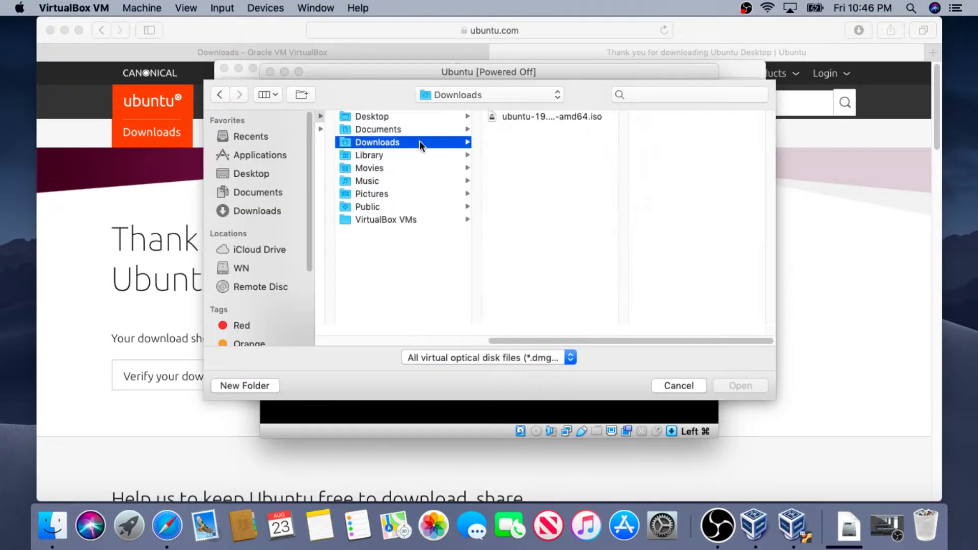
click(542, 117)
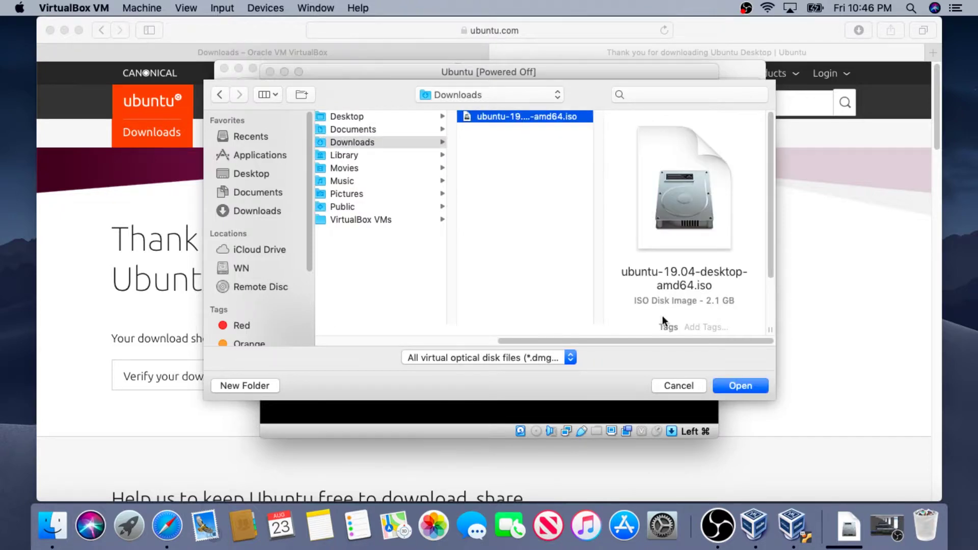
click(739, 386)
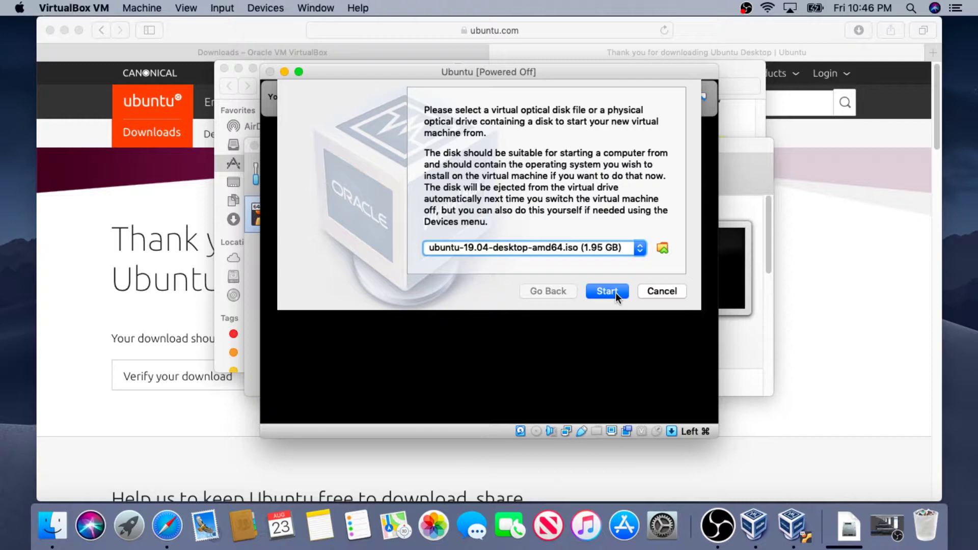
click(616, 292)
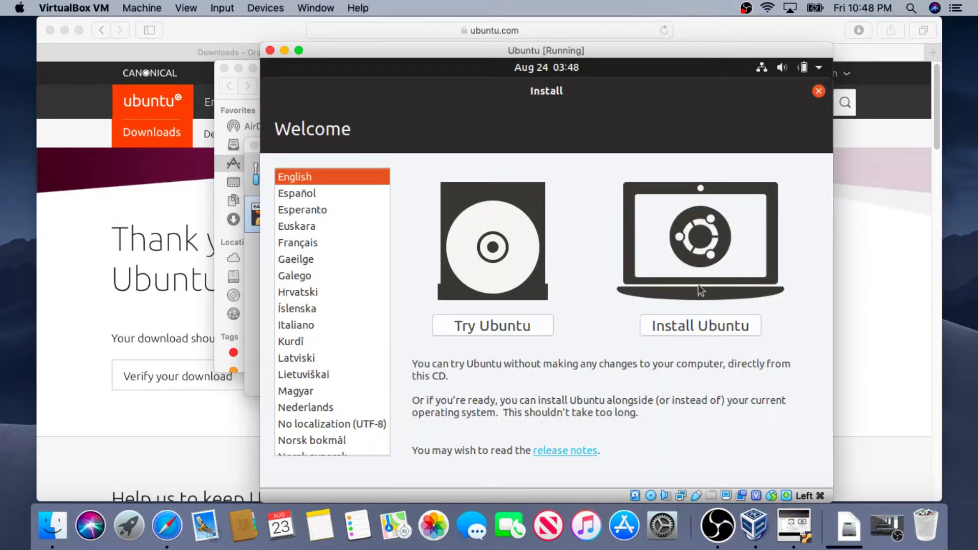
Choose Install Ubuntu, keep the English (US) keyboard, and turn off update downloads
click(692, 327)
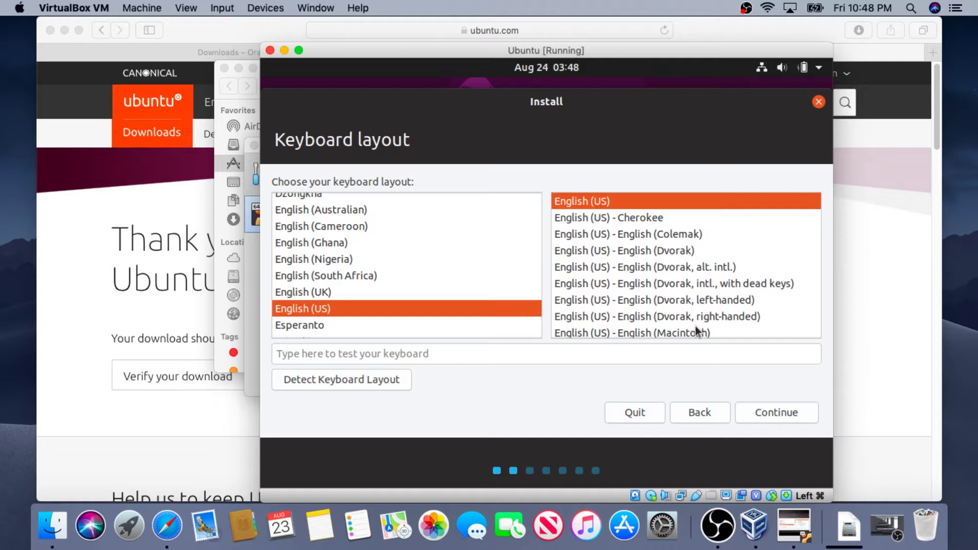
click(765, 410)
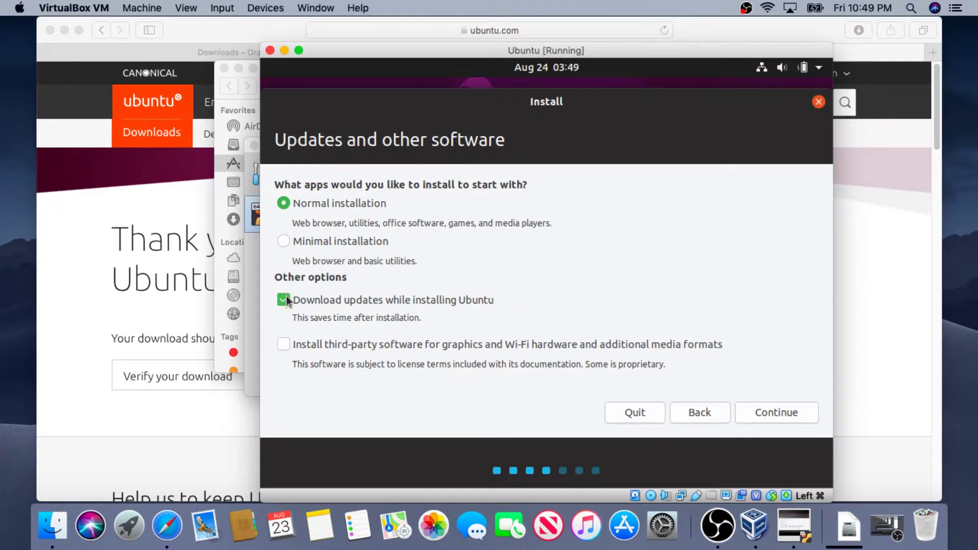
click(283, 299)
Install with 'Erase disk and install Ubuntu' and confirm writing the partition changes
click(776, 408)
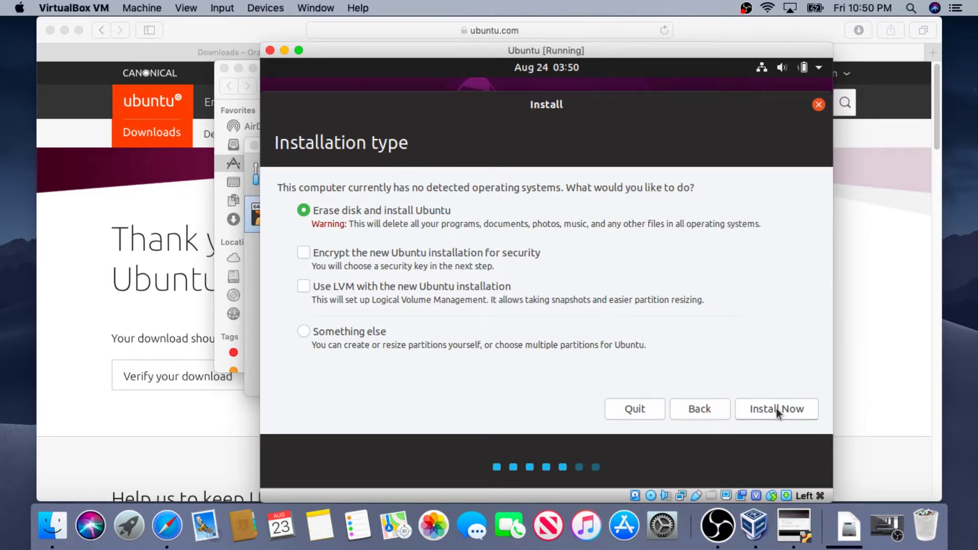
click(776, 408)
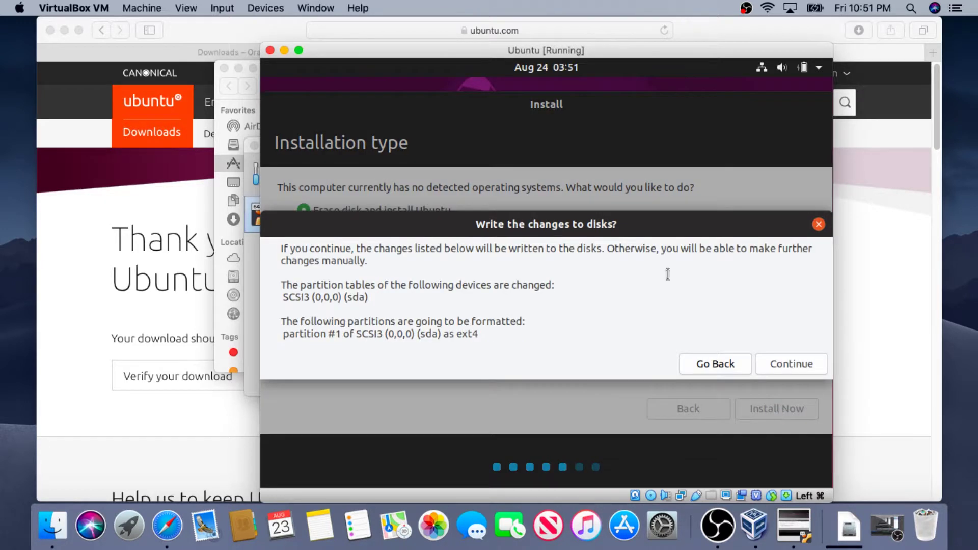
click(799, 364)
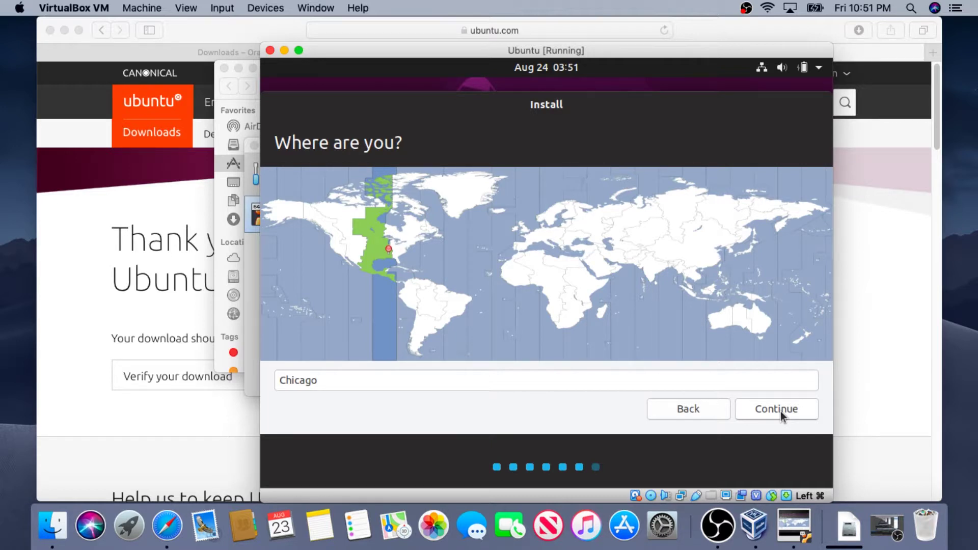
Accept Chicago, then create the tech account with automatic login and a confirmed password
click(780, 411)
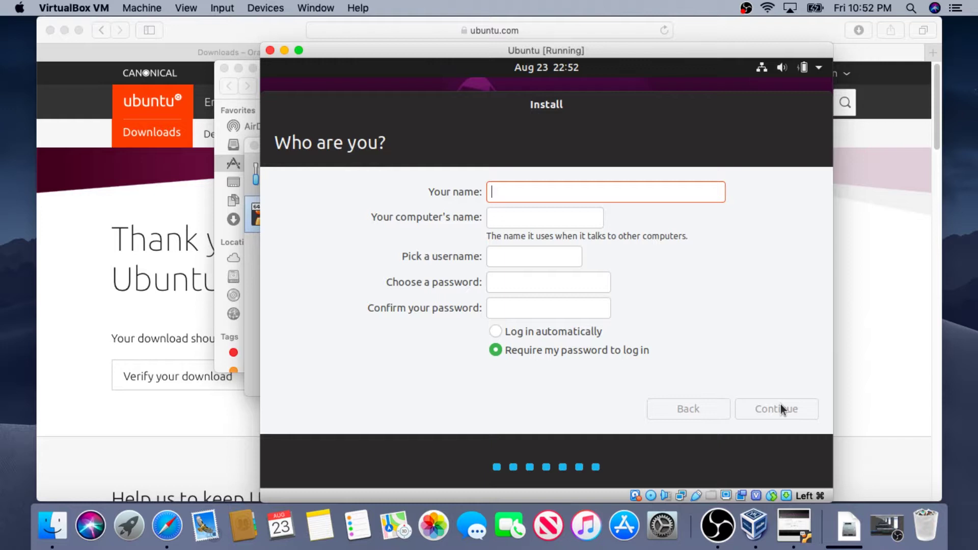
text(tech)
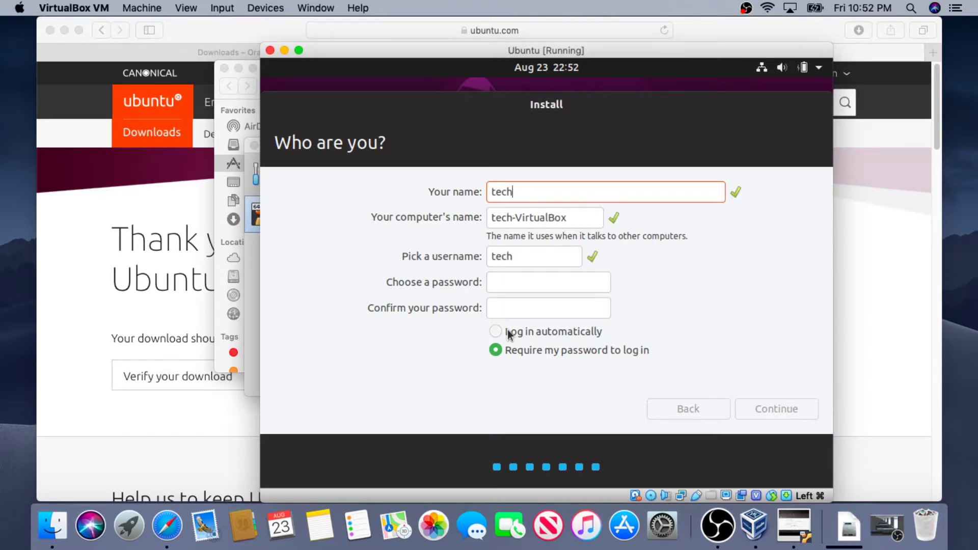
click(496, 331)
click(528, 281)
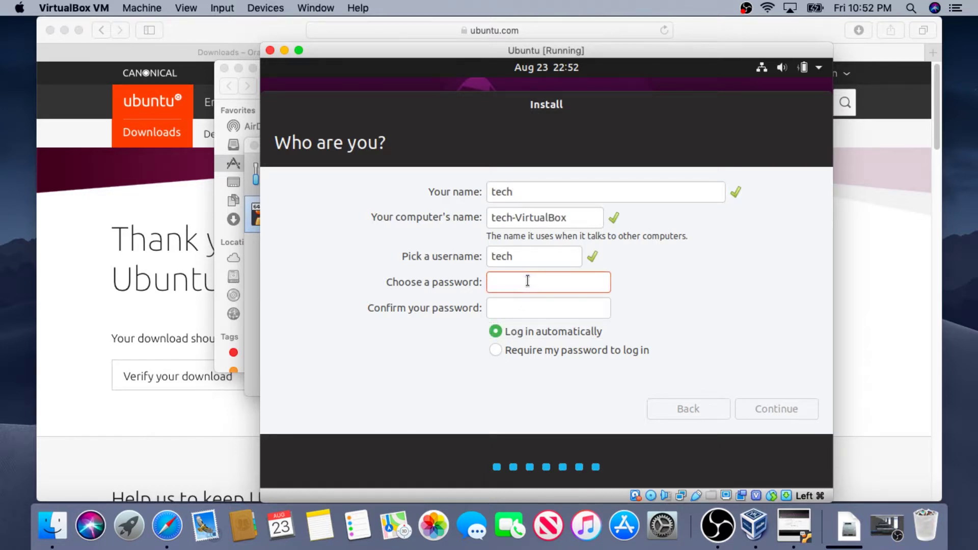
key(Tab)
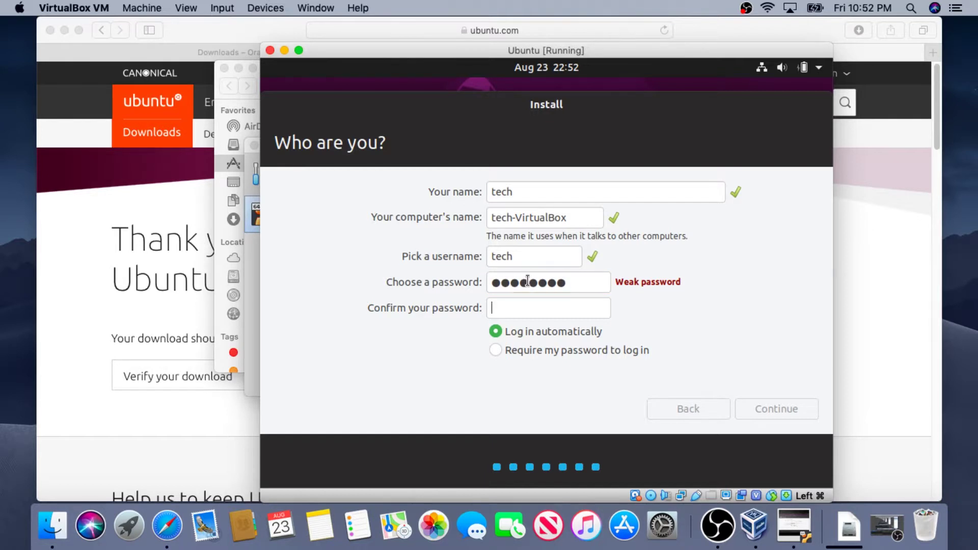
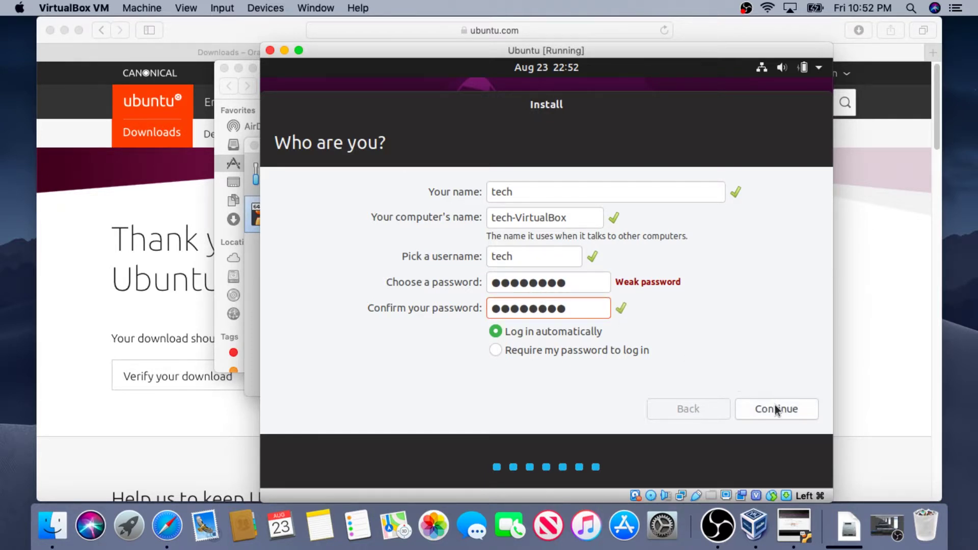
click(775, 408)
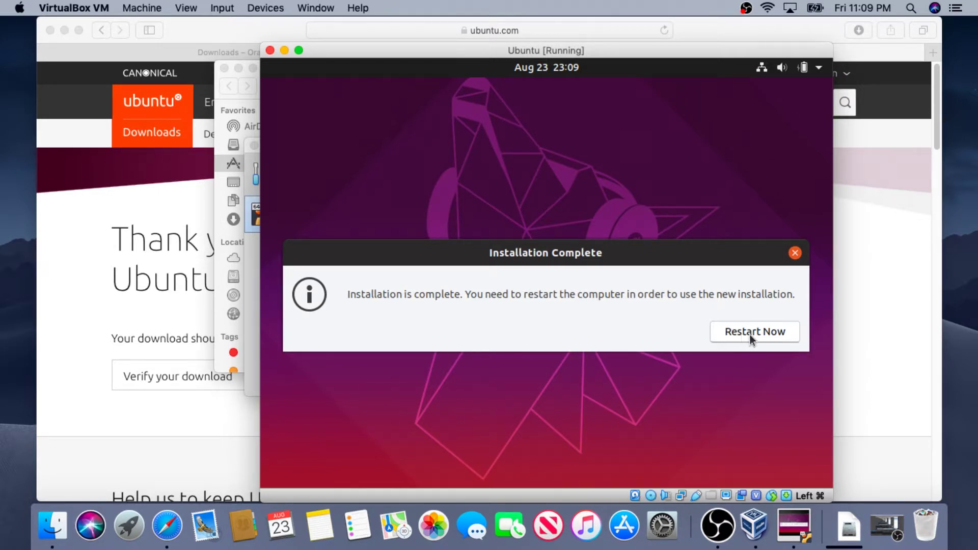
Restart the VM and confirm the remove-installation-medium prompt
click(750, 336)
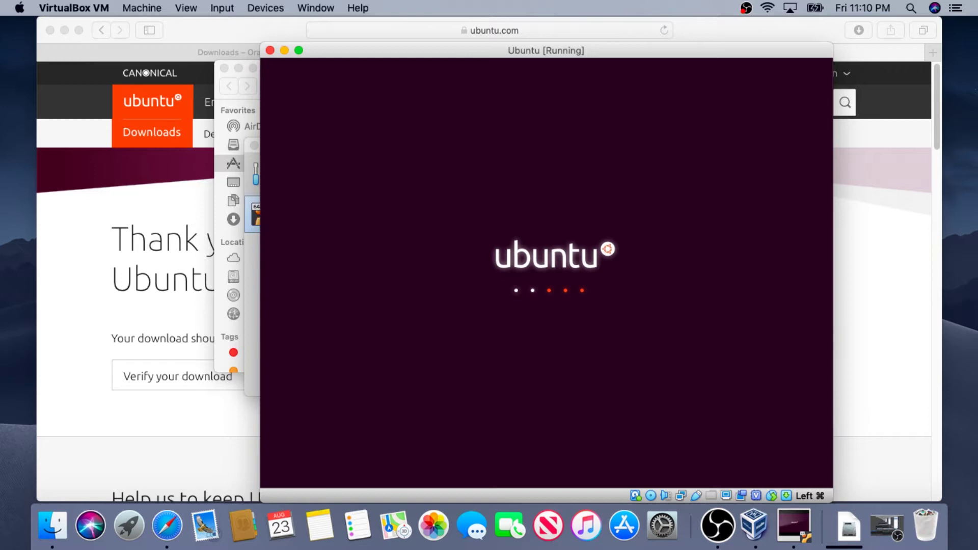
key(Return)
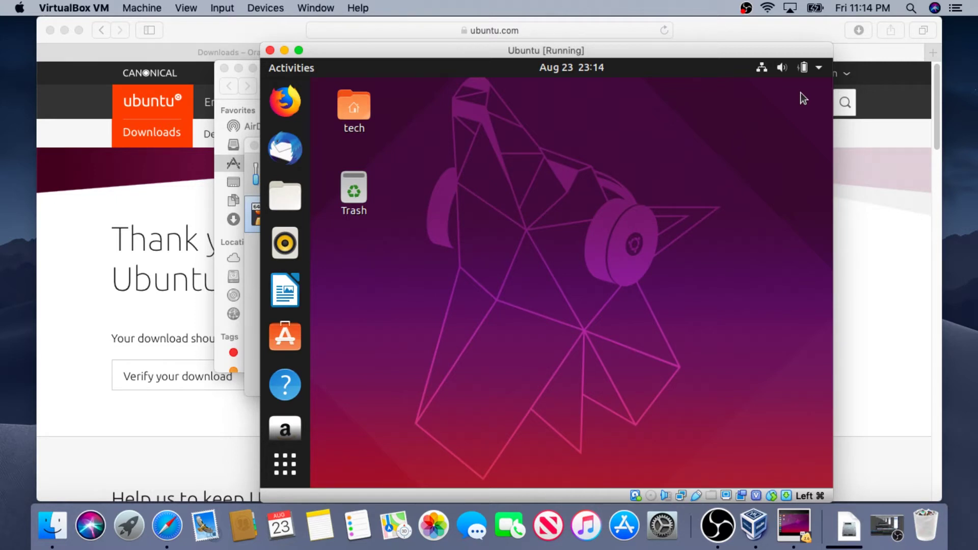
Power off Ubuntu from its top-right system menu, confirming Power Off
click(820, 69)
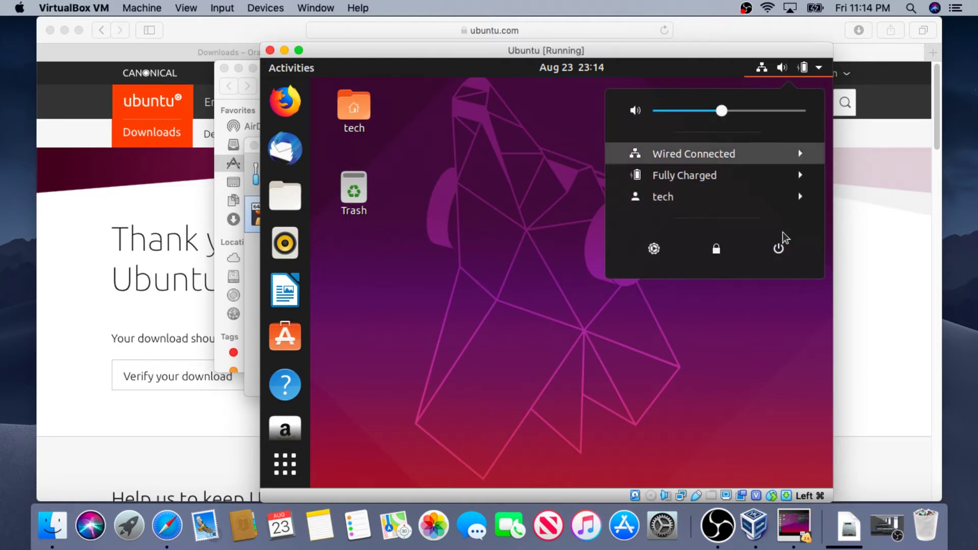
click(779, 249)
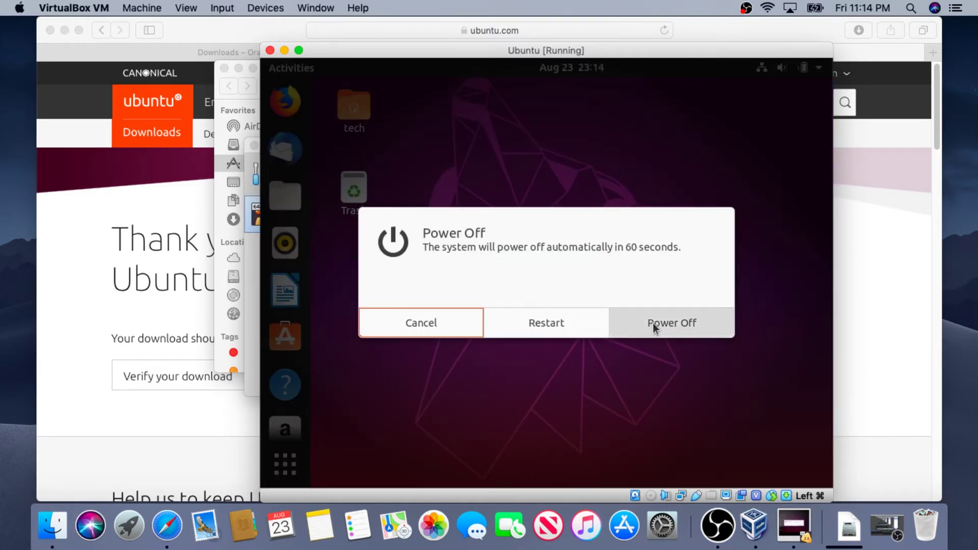
click(653, 323)
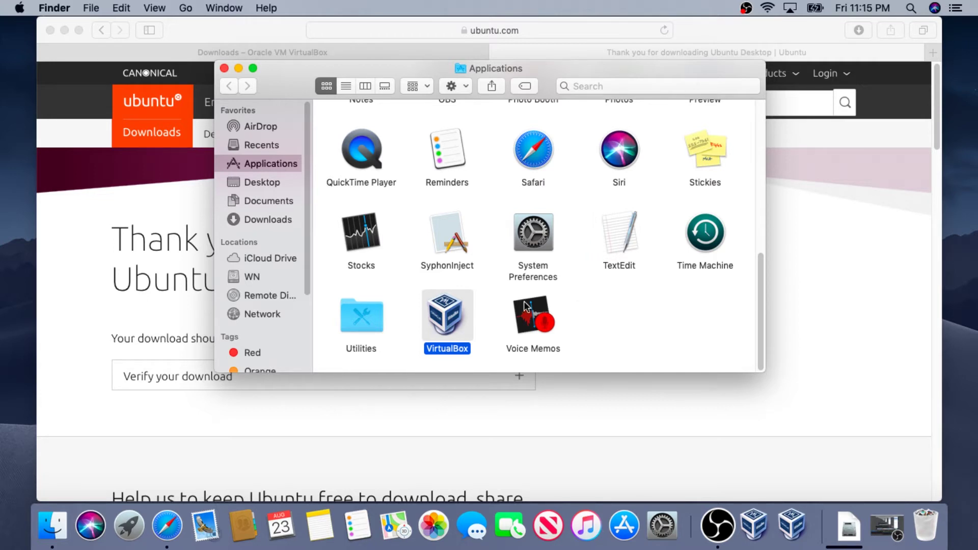
Launch VirtualBox, start the Ubuntu VM, and dismiss the keyboard auto-capture notice
double_click(454, 317)
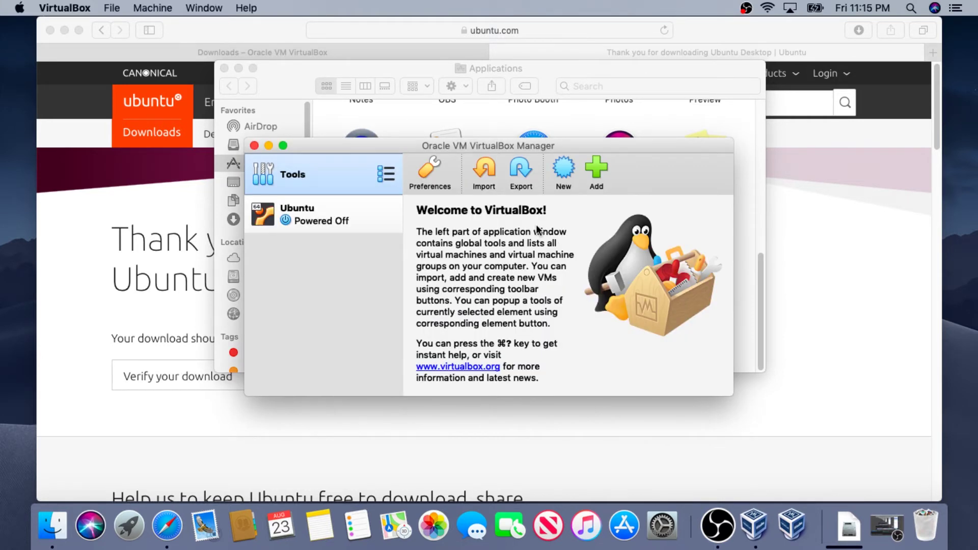
click(320, 216)
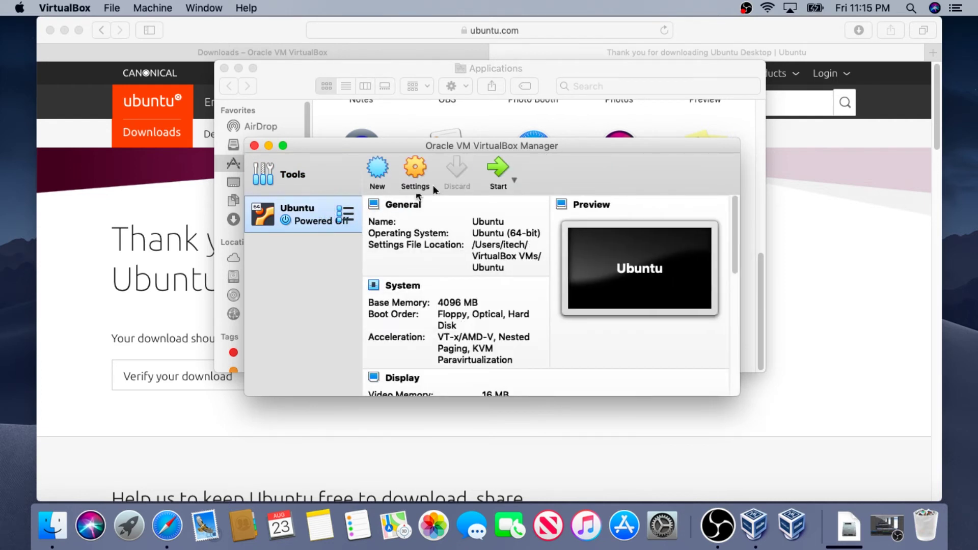
click(498, 171)
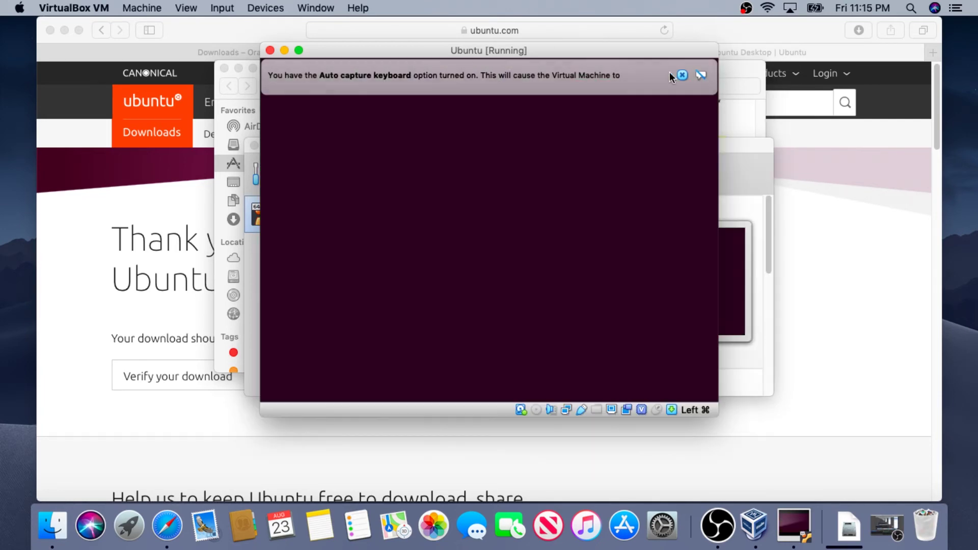
click(681, 75)
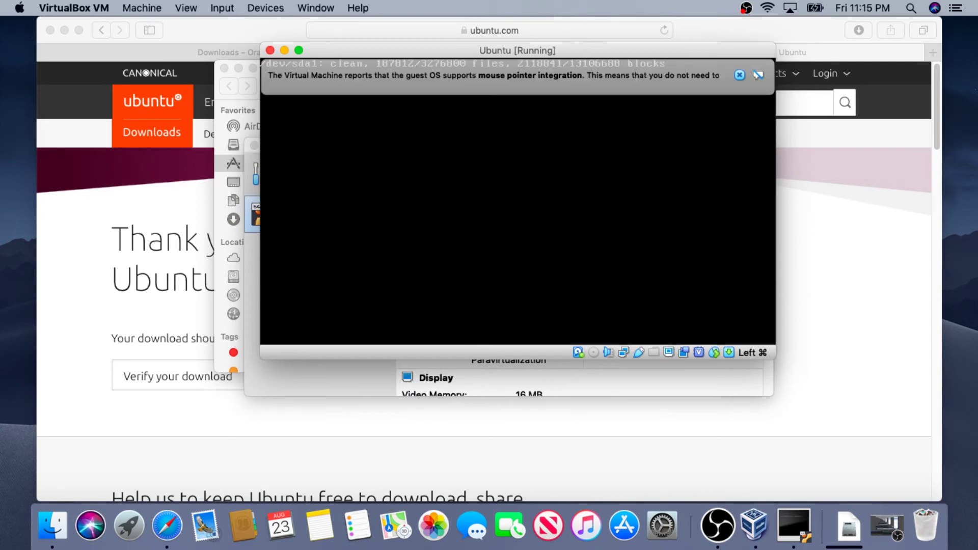